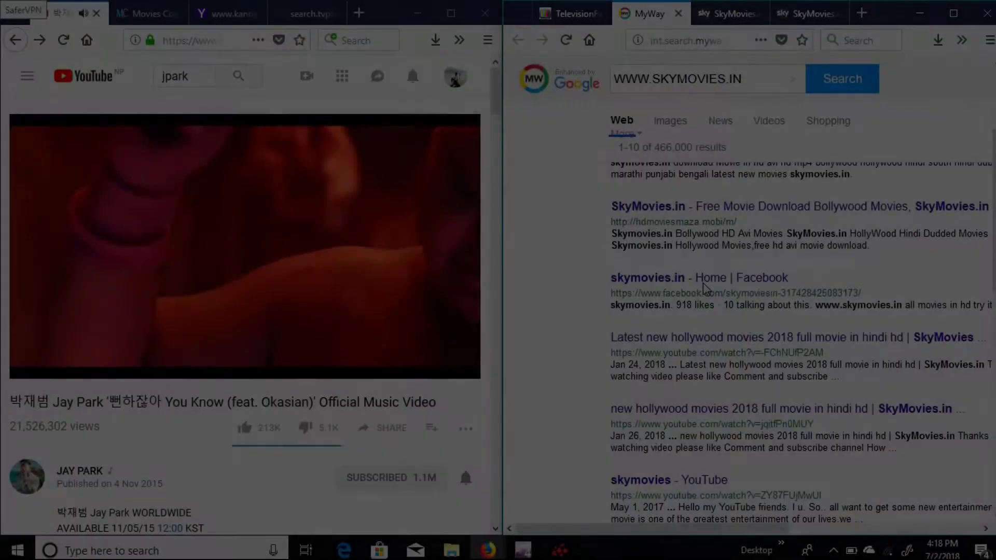
- Minimize the MyWay window, maximize YouTube, then minimize it and restore it from the taskbar
scroll(702, 282, down, 5)
scroll(703, 289, up, 7)
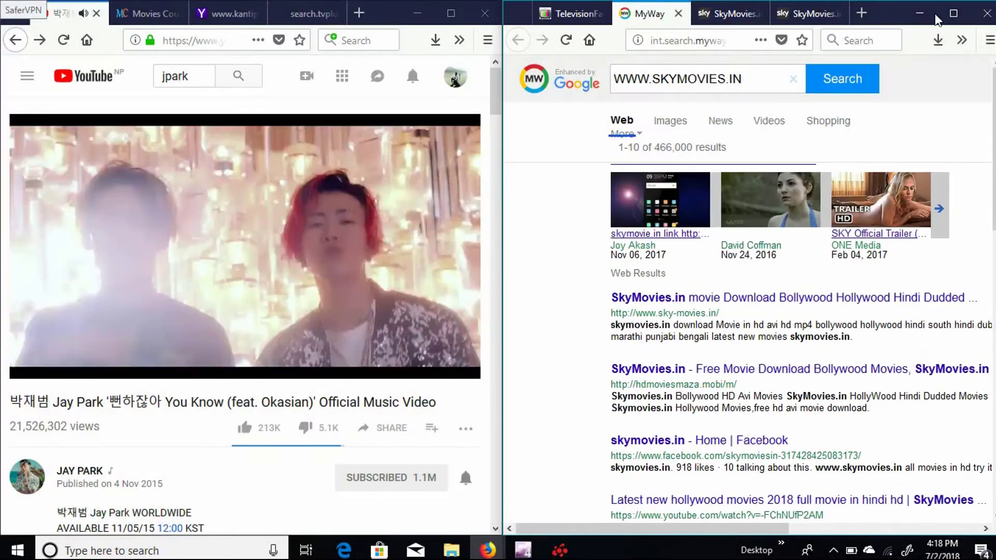
click(922, 14)
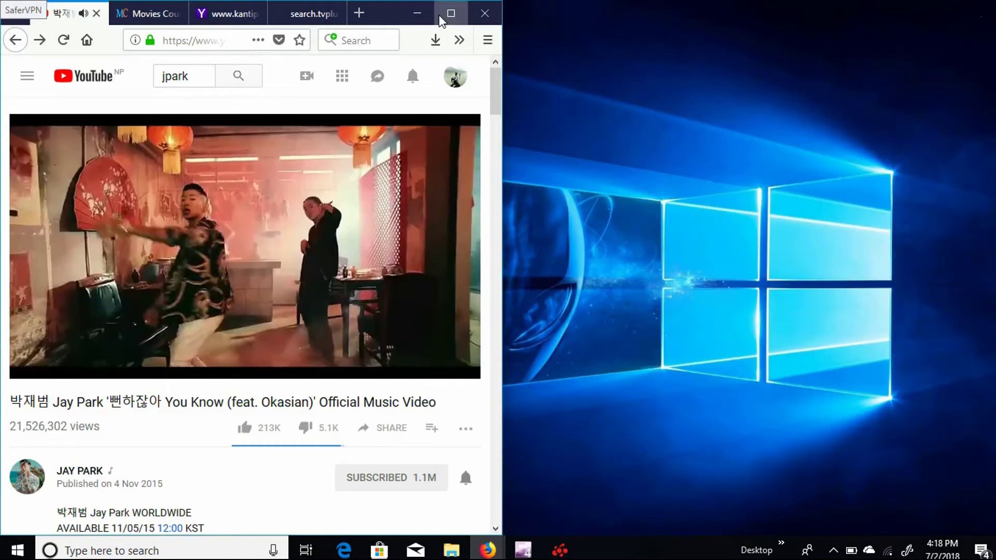
click(451, 14)
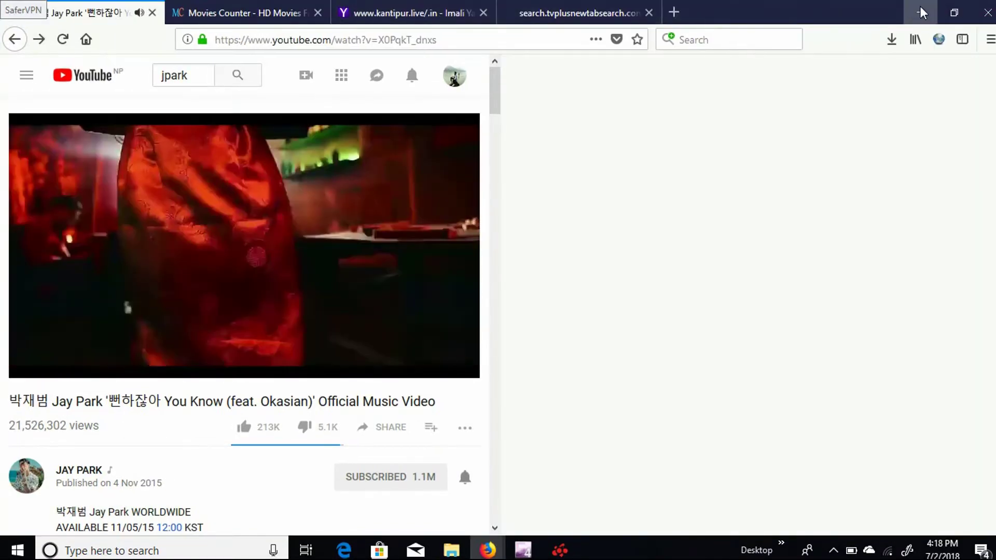
click(922, 12)
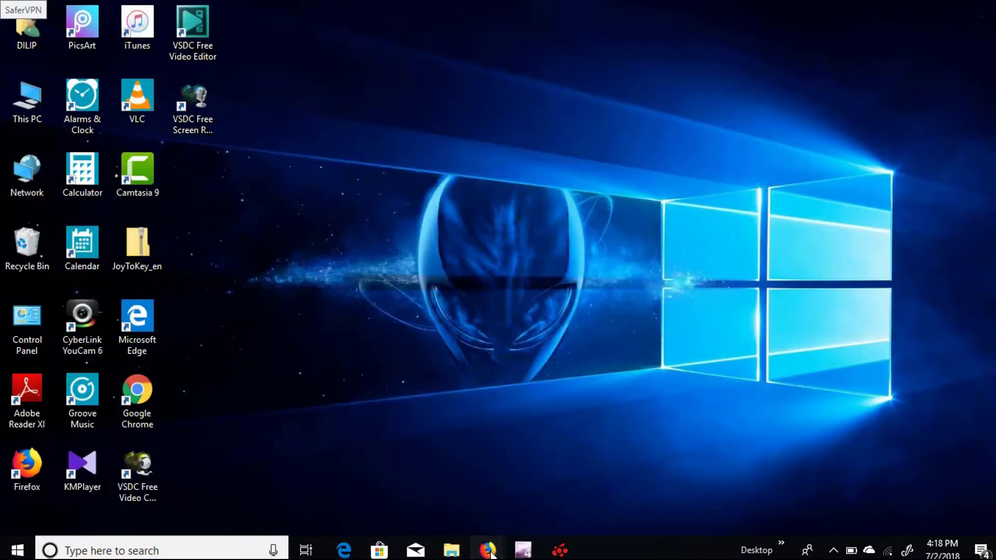
mouse_move(490, 553)
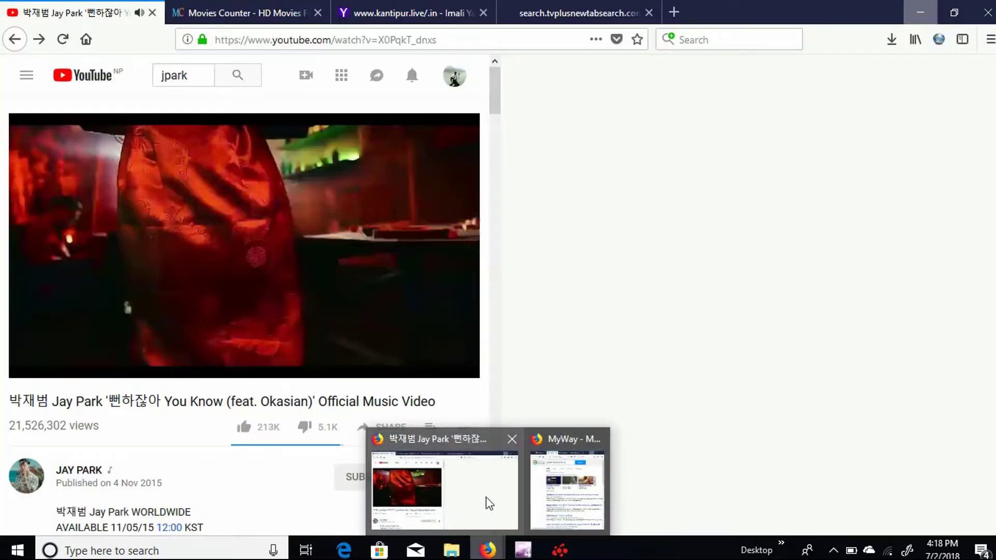
click(489, 503)
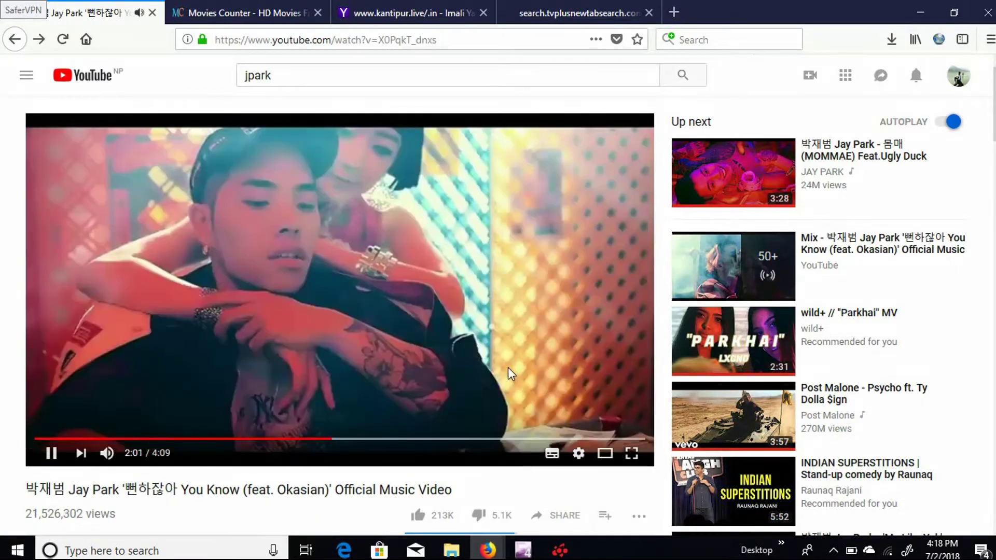
- Snap YouTube to the left half with Win+Left and fill the right half with MyWay results
key(super+Left)
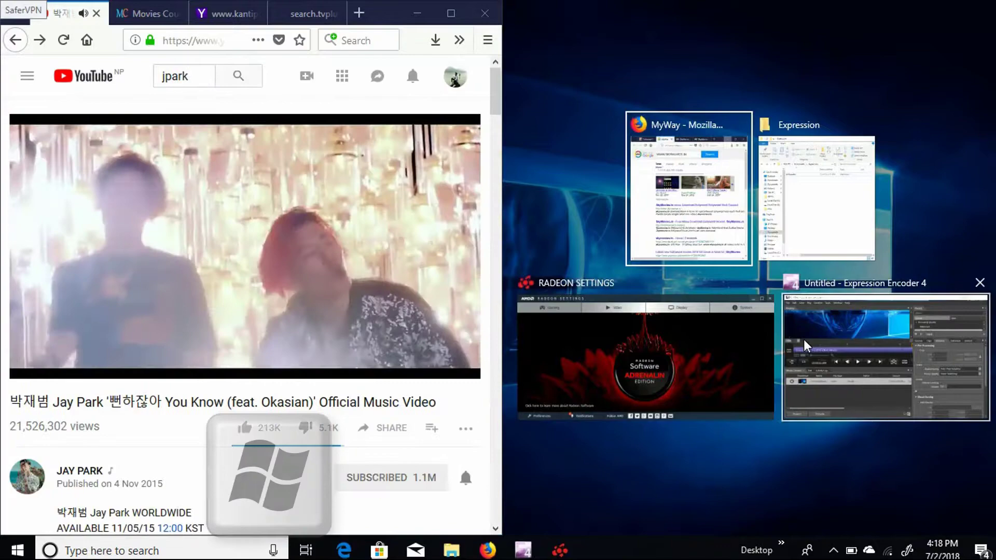
click(720, 203)
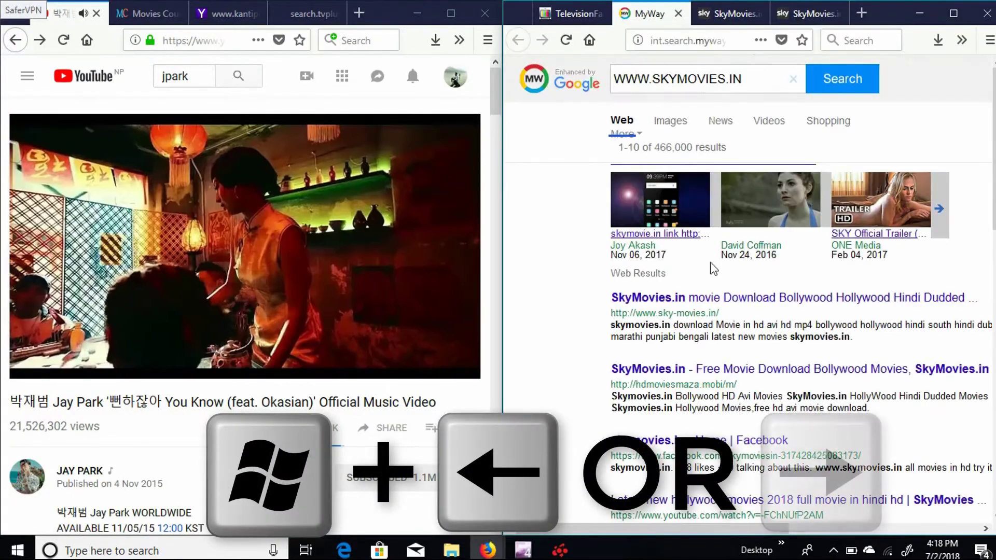
scroll(705, 352, down, 10)
scroll(704, 355, up, 4)
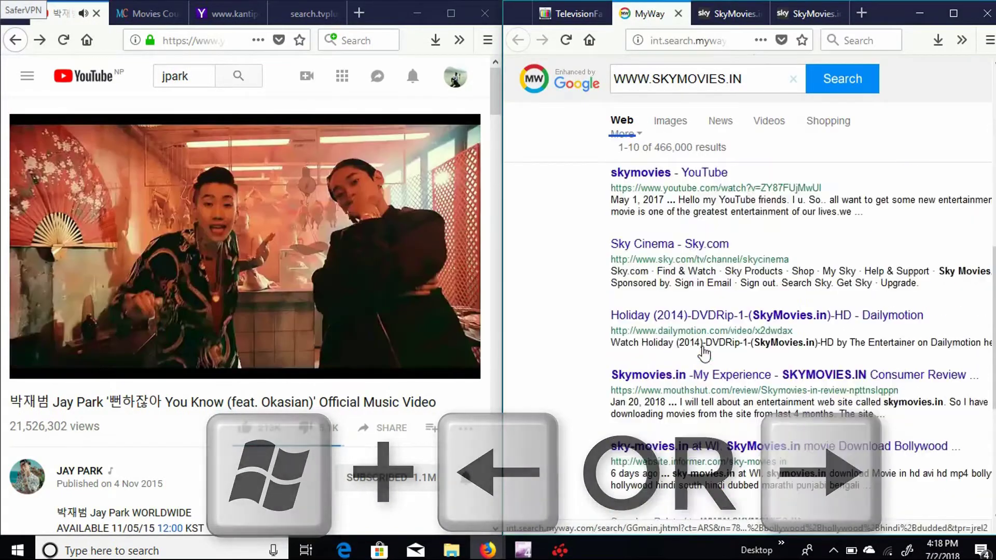
scroll(704, 352, up, 3)
scroll(304, 210, down, 4)
scroll(305, 218, up, 3)
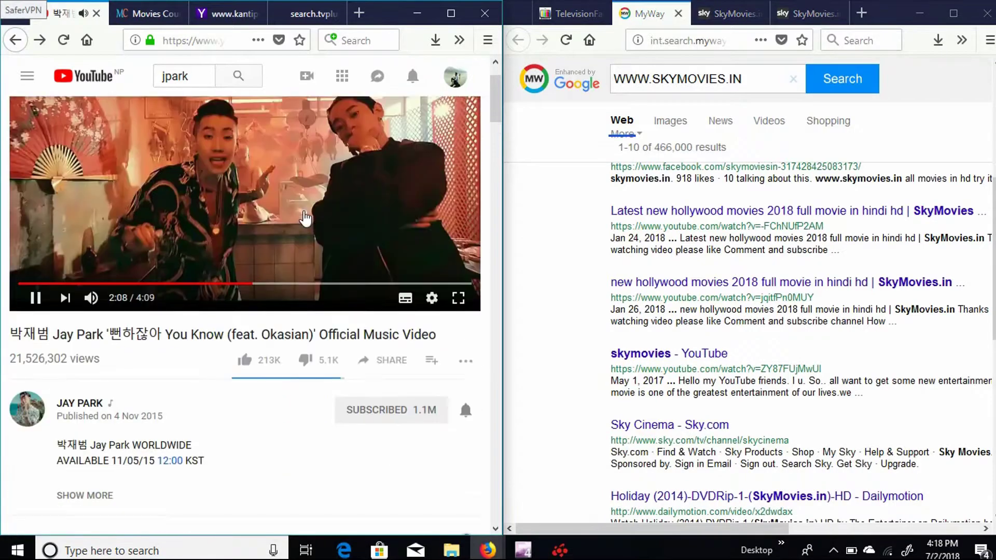
scroll(305, 218, up, 2)
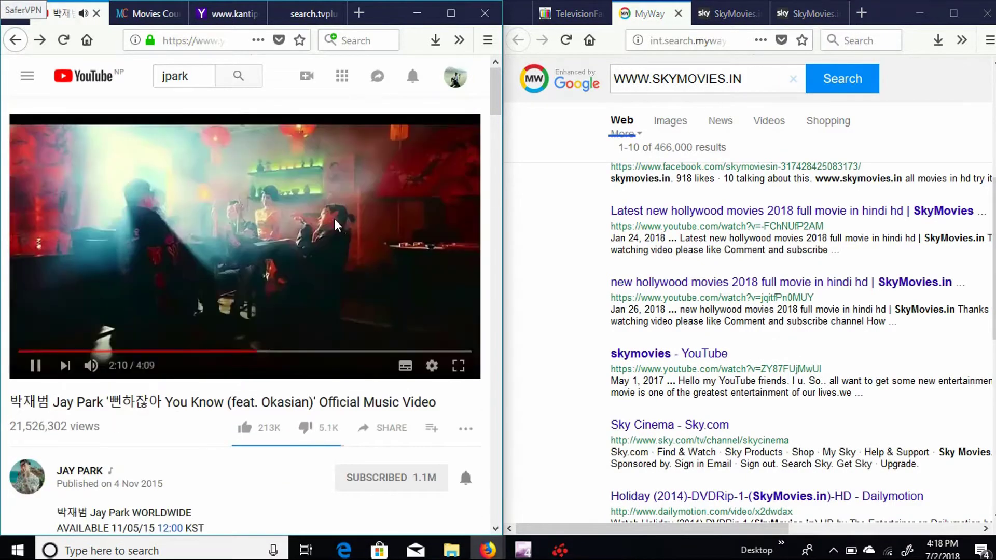
- Pause the music video, minimize YouTube and maximize the MyWay results window
click(343, 222)
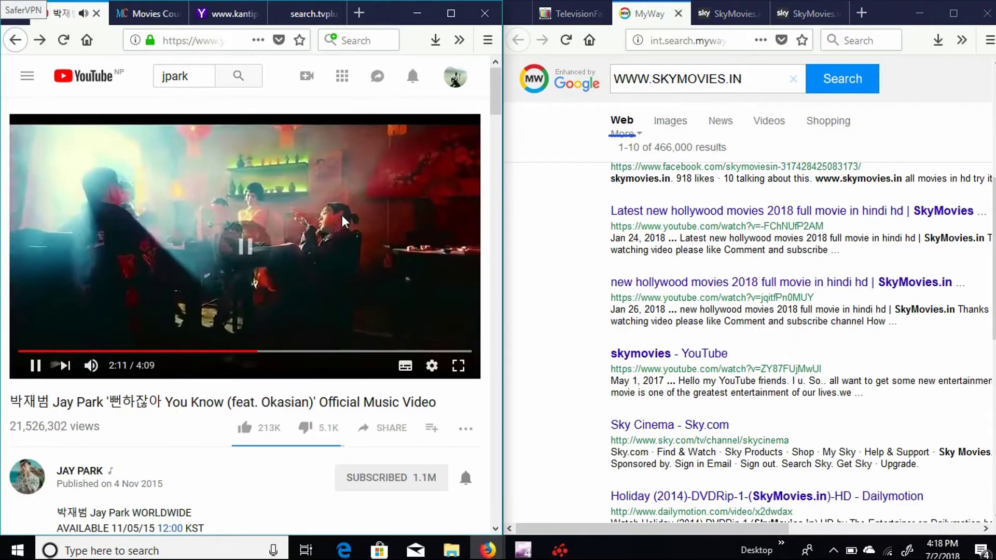
click(418, 14)
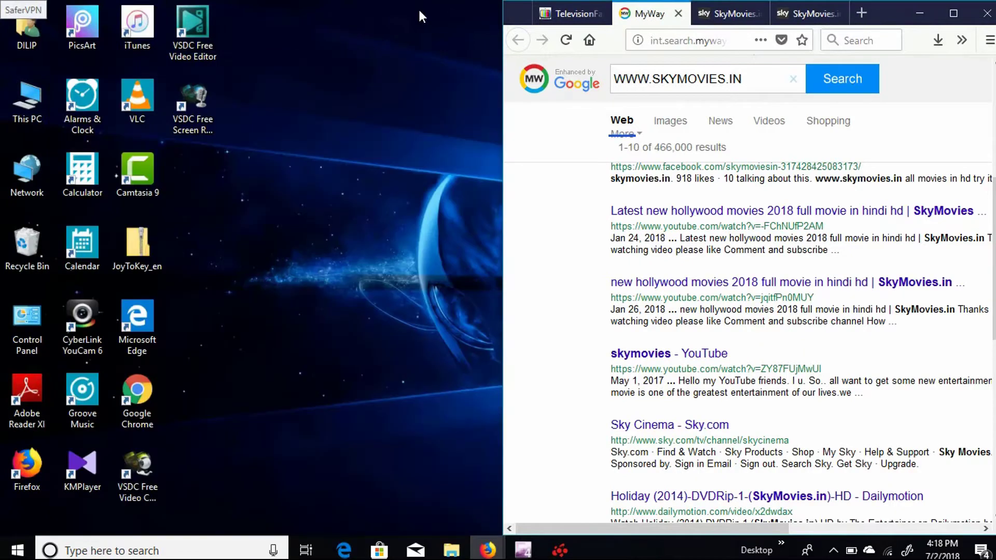
click(953, 14)
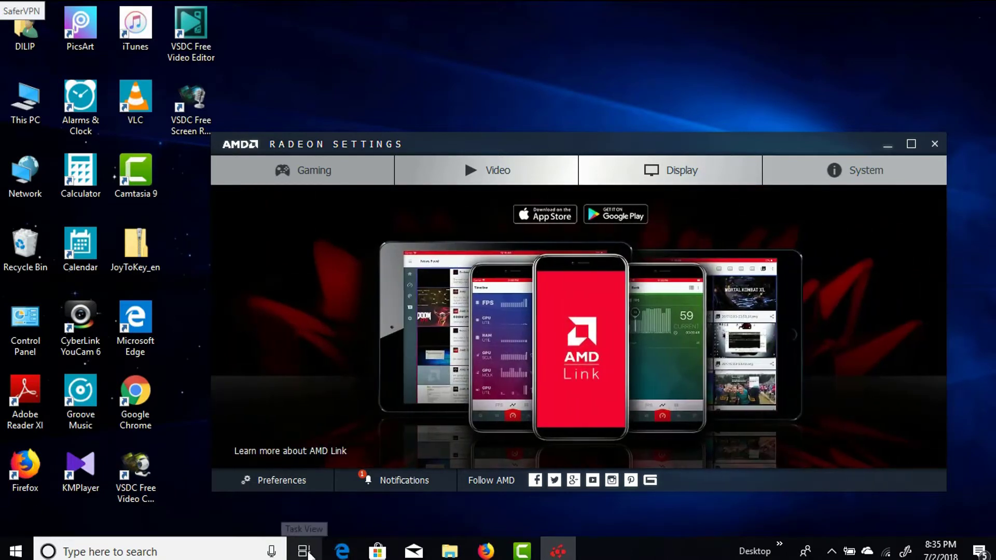
- In Task View, add three new virtual desktops, giving Desktop 1 through Desktop 4
click(307, 552)
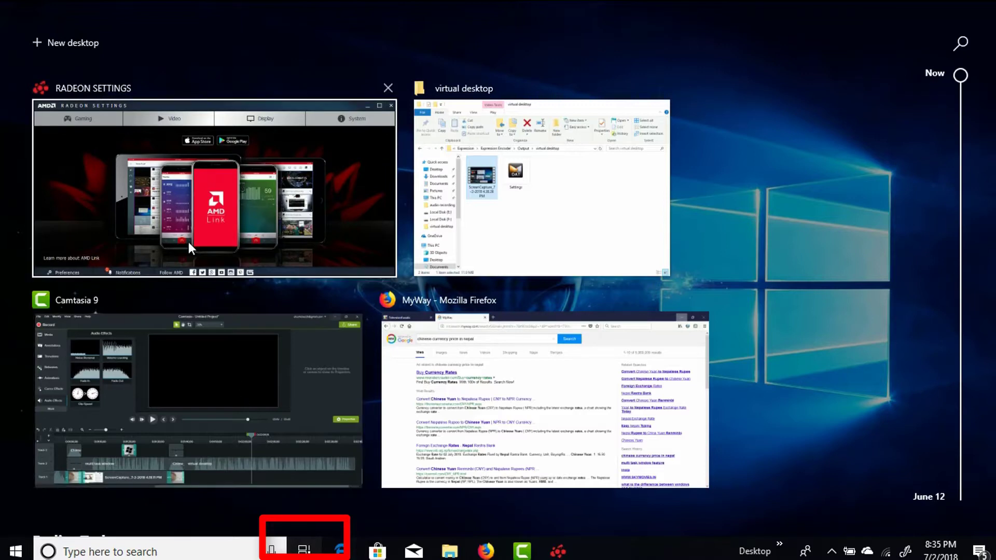
click(76, 39)
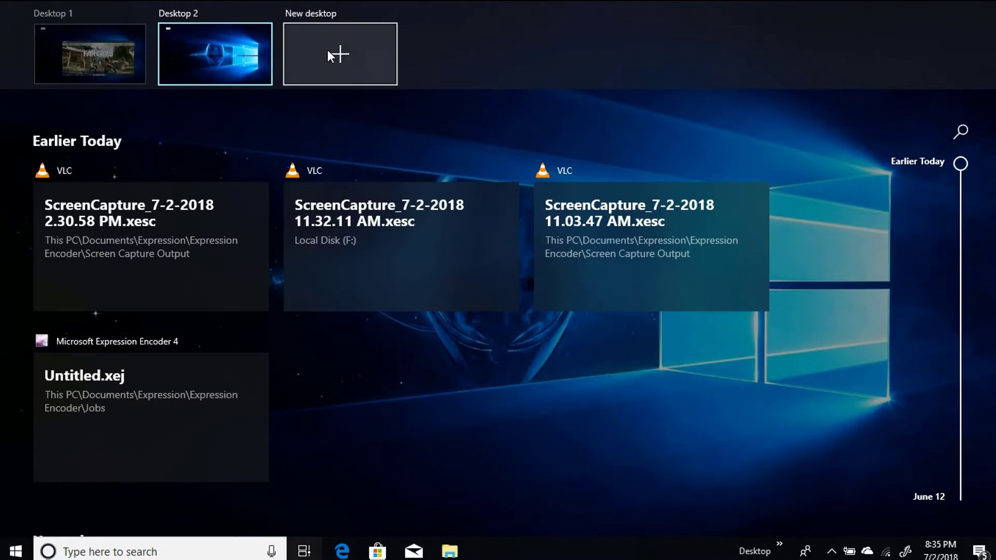
click(348, 53)
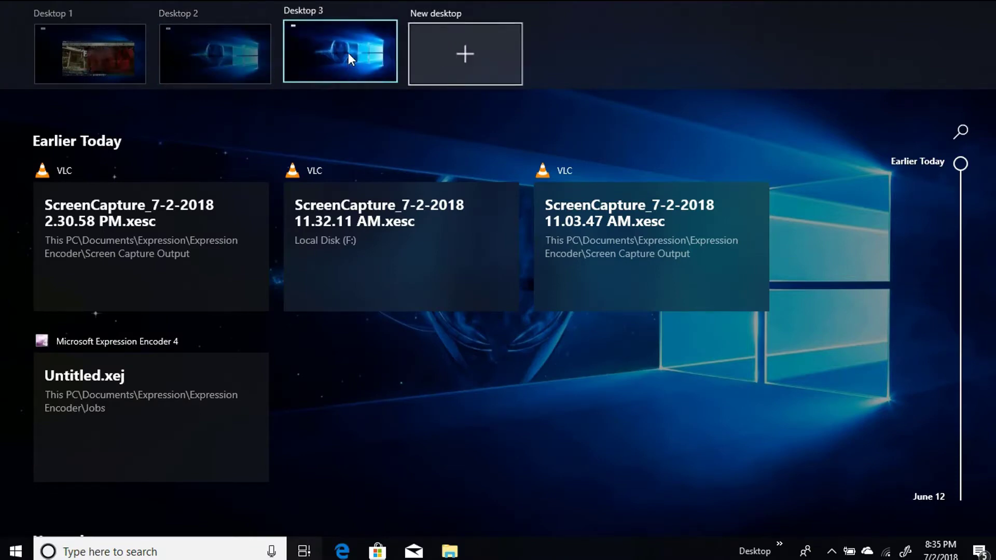
click(441, 54)
- Switch back to Desktop 1 and close Task View to show Radeon Settings
click(106, 44)
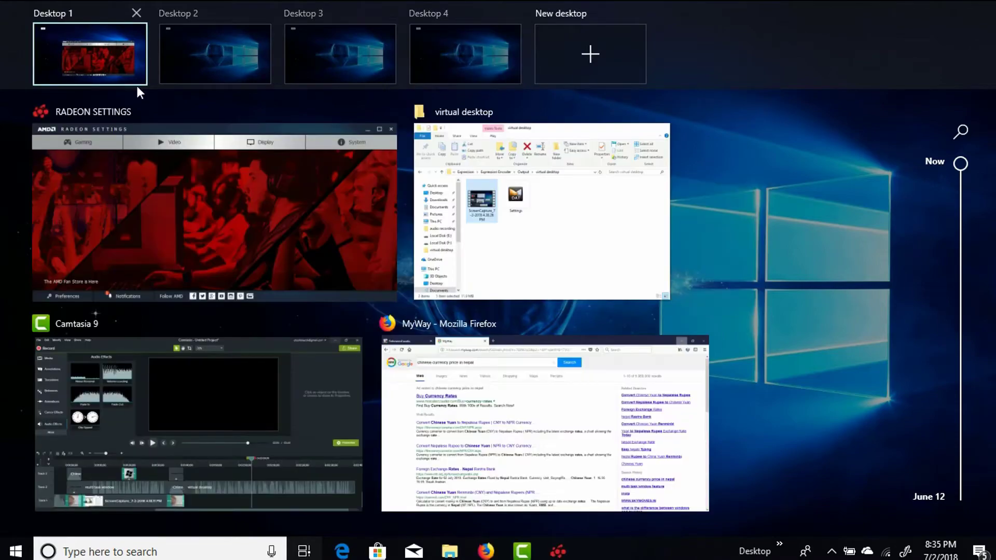
scroll(191, 248, down, 10)
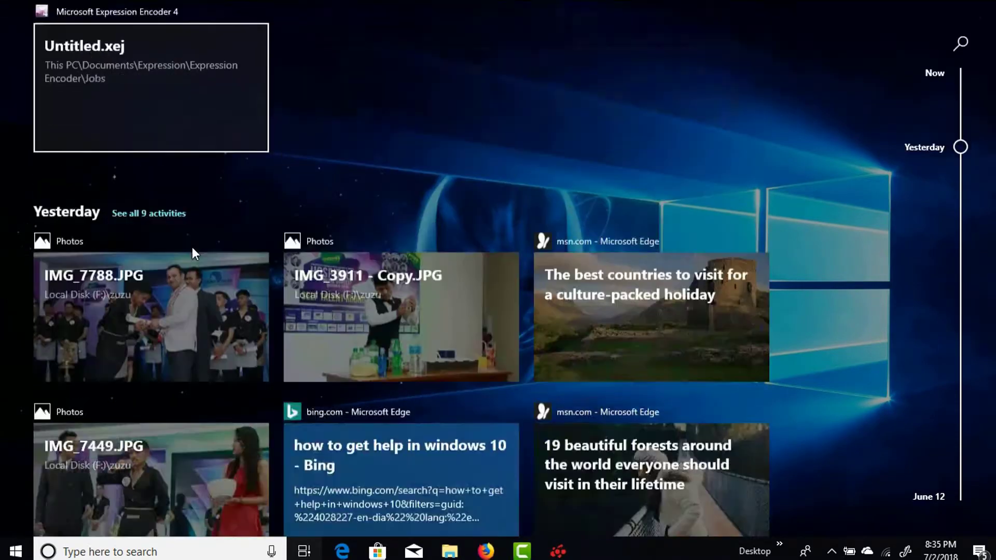
scroll(192, 247, down, 3)
scroll(192, 247, up, 10)
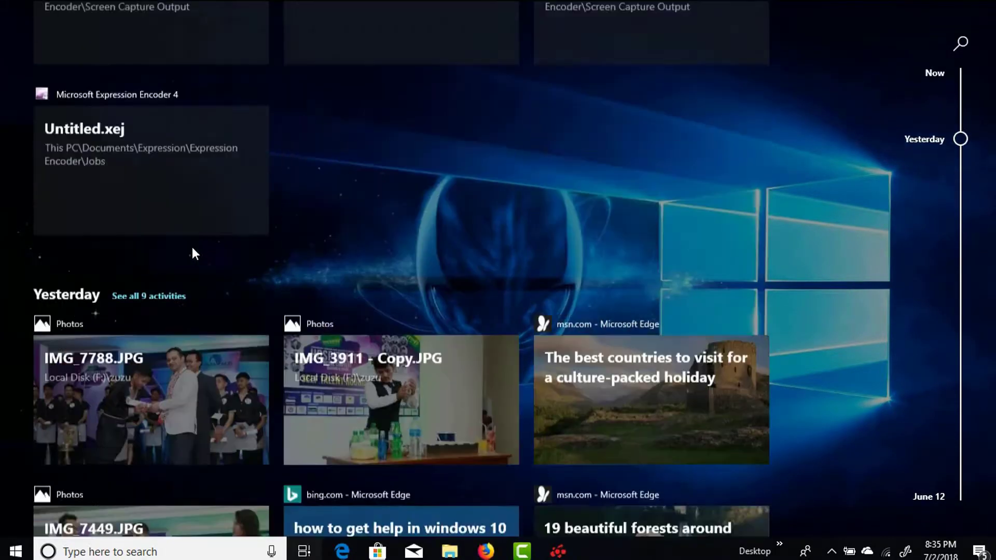
scroll(192, 247, up, 2)
click(834, 374)
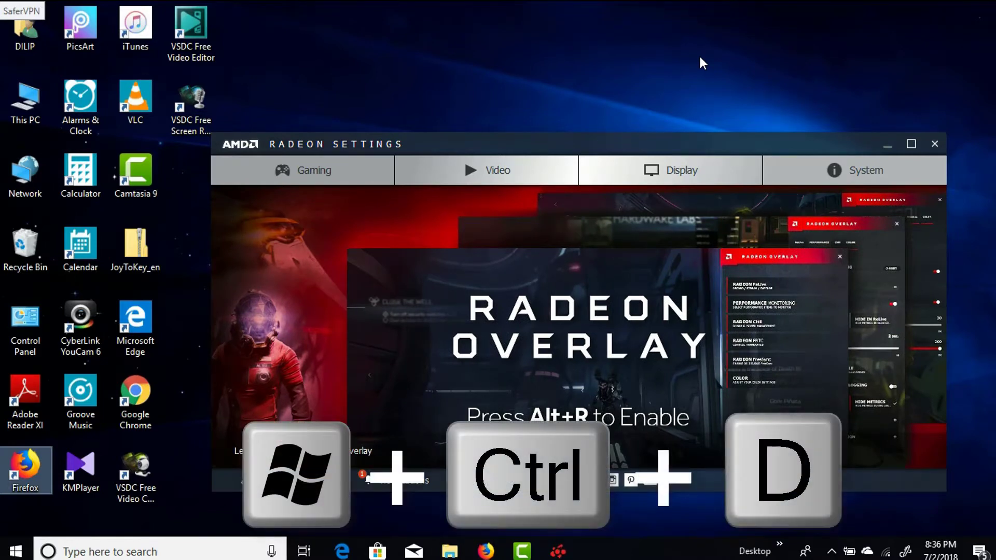
- Create an empty desktop with Win+Ctrl+D, then move to the neighbouring desktop with Win+Ctrl+Right
key(super+ctrl+d)
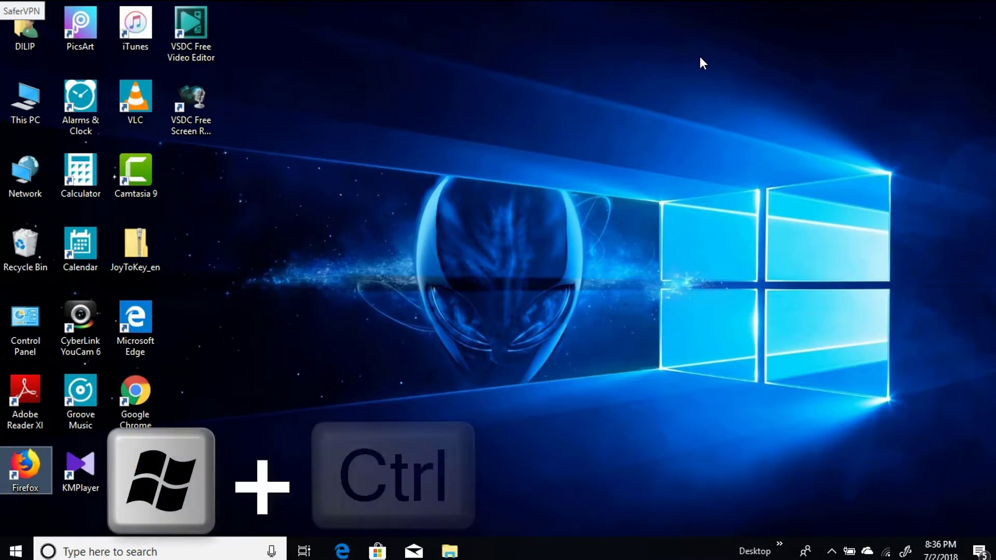
key(super+ctrl+Right)
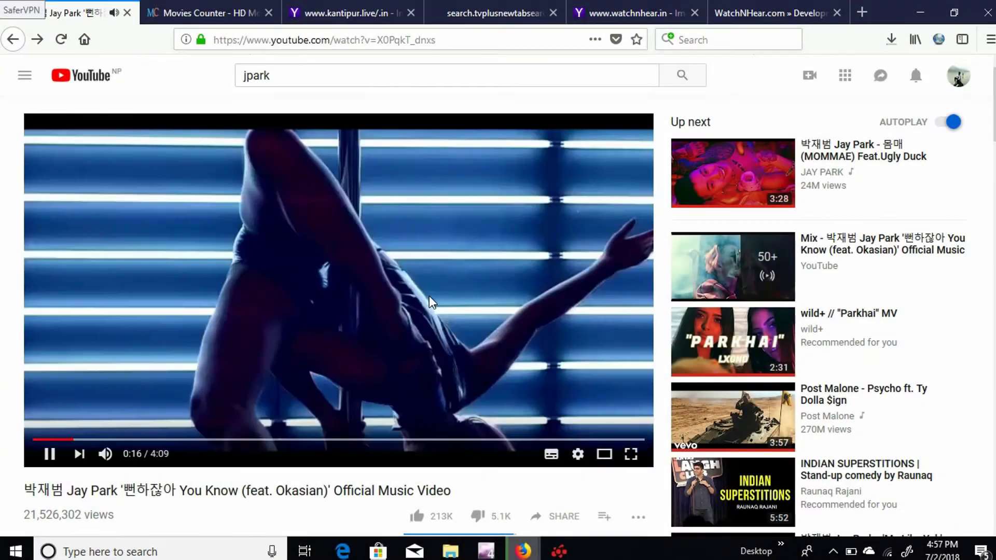
- View the Movies Counter and kantipur tabs in Firefox, then minimize all windows with Win+D
click(196, 11)
click(319, 4)
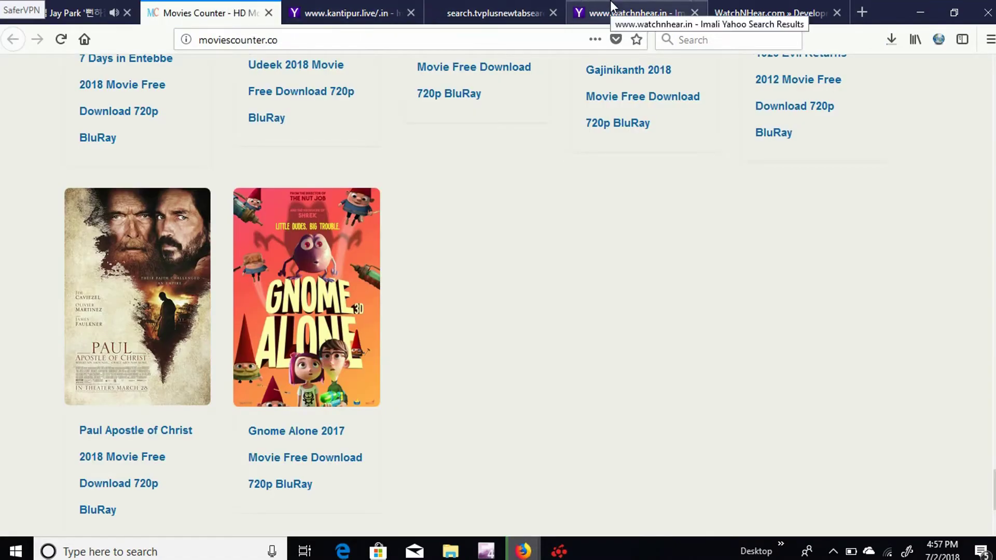
key(super+d)
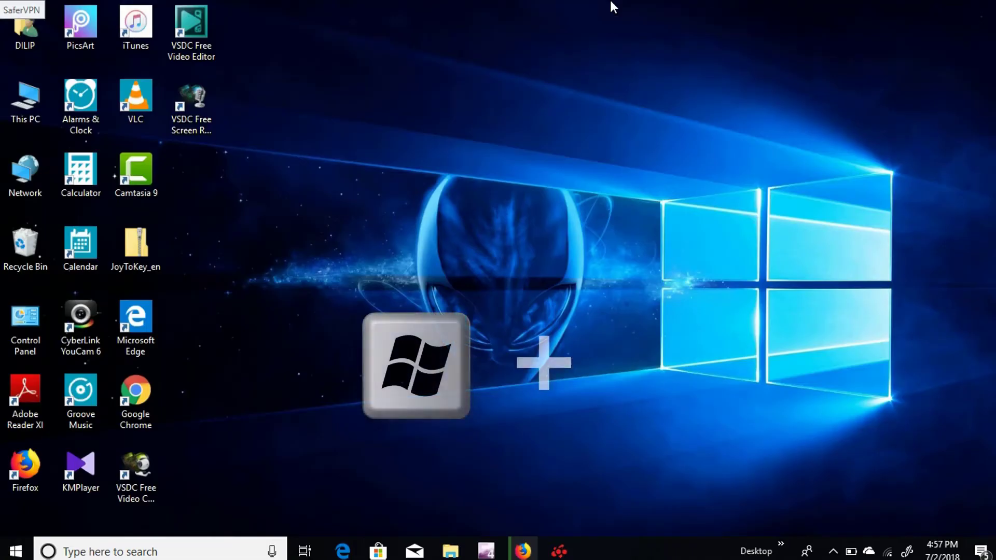
mouse_move(540, 557)
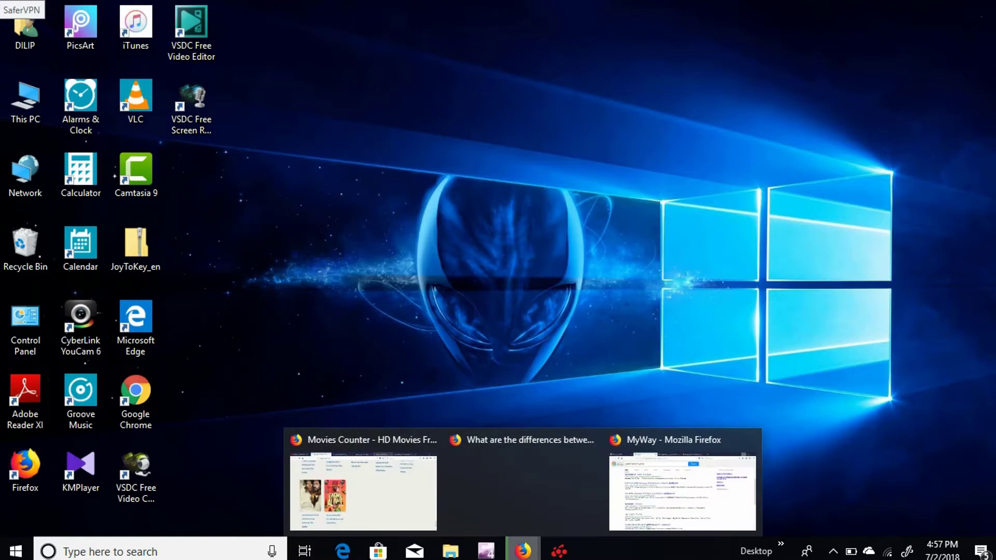
- Restore the MyWay window, then open, close and reopen the game bar with Win+G
click(636, 506)
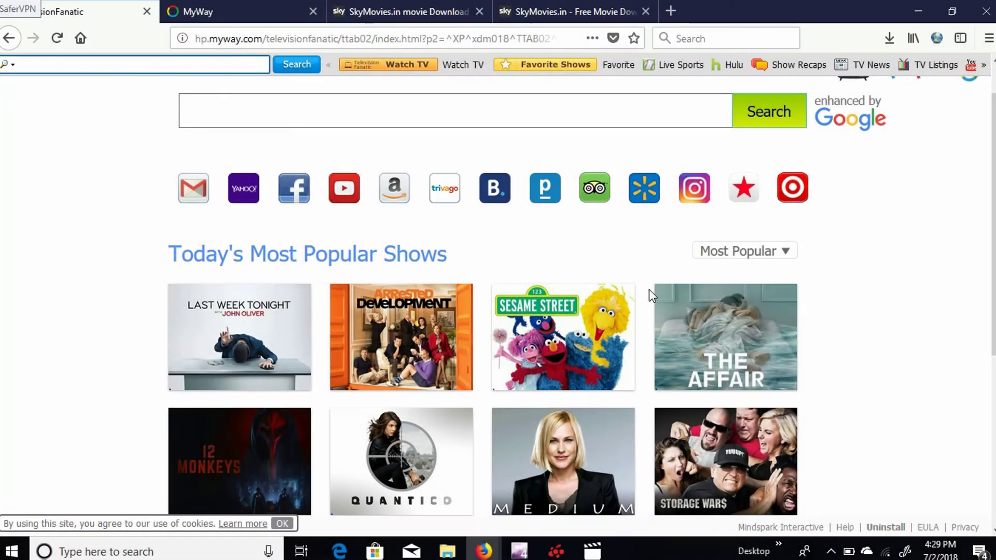
scroll(649, 290, down, 5)
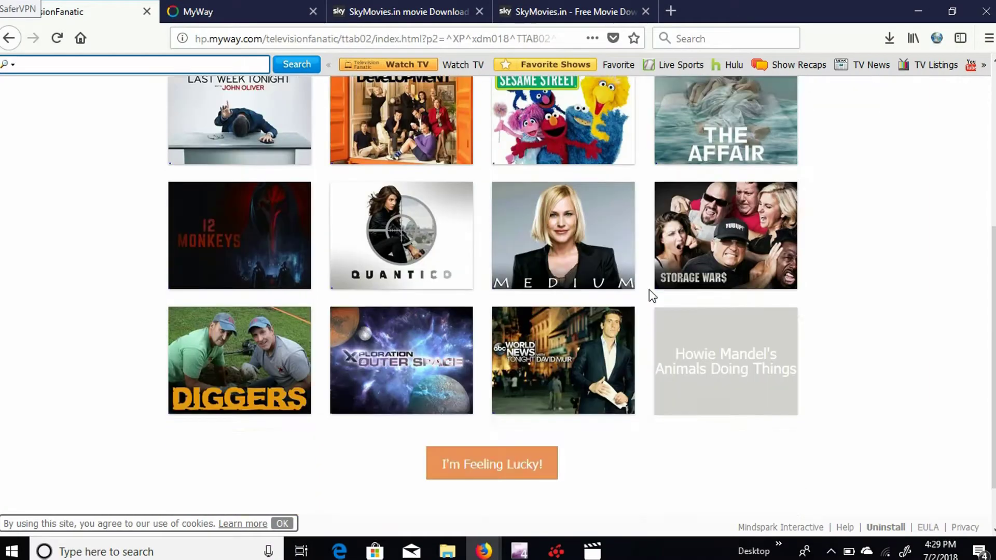
scroll(649, 290, up, 6)
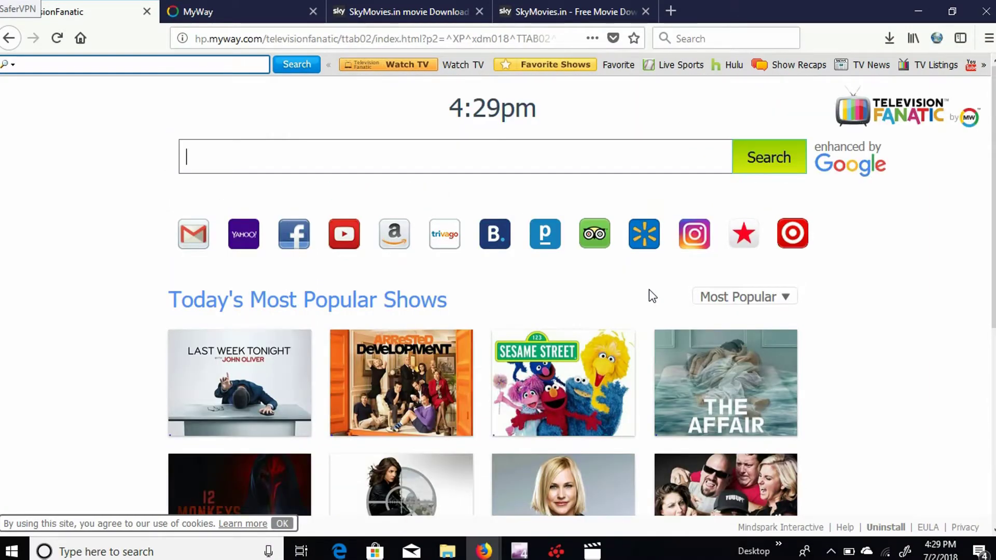
key(super+g)
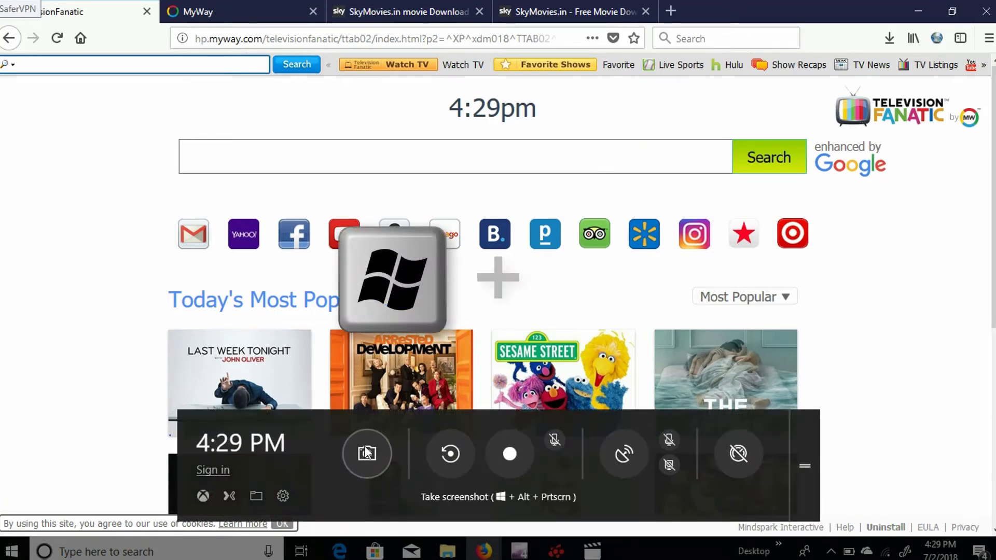
key(super+g)
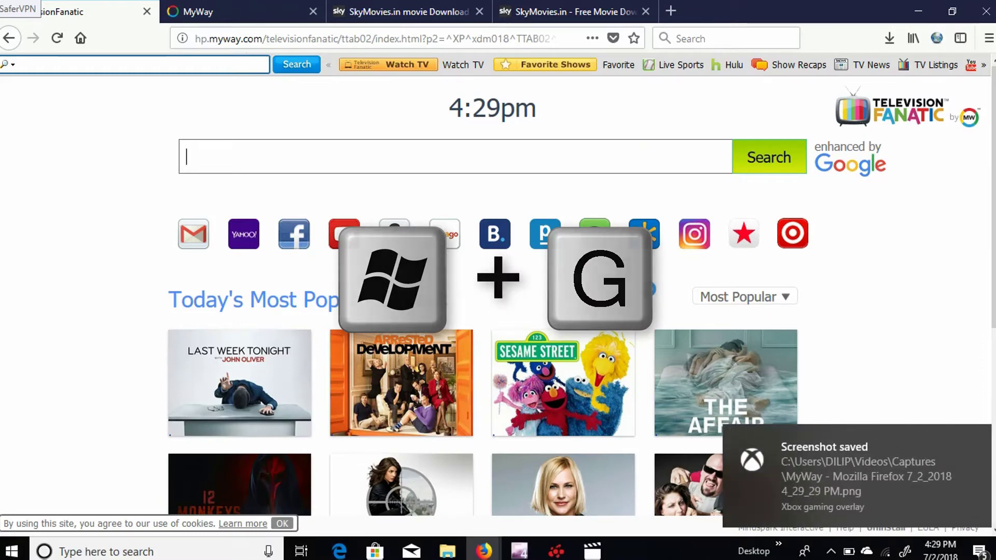
key(super+g)
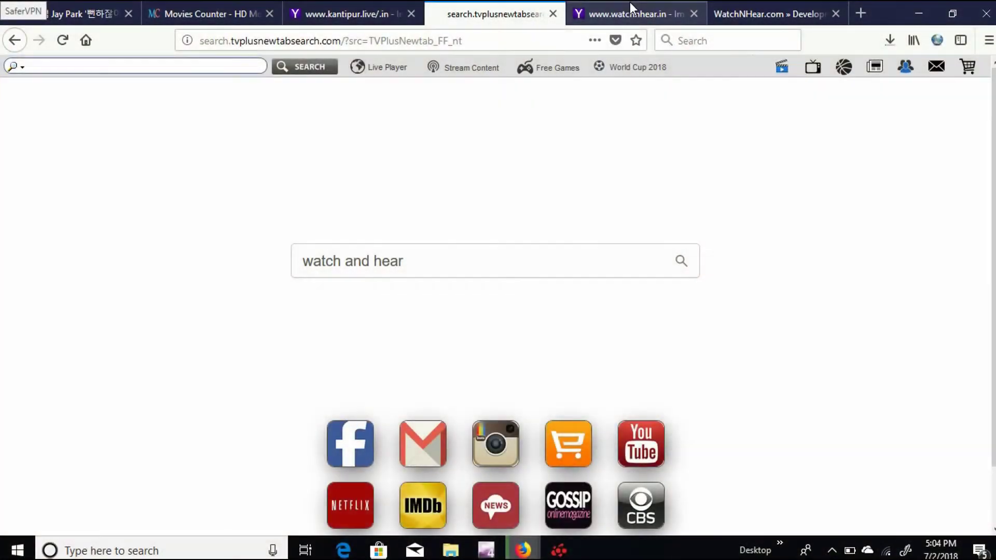
- Step through the Firefox tabs to Movies Counter, scroll its posters, then lock with Win+L
click(630, 4)
click(768, 4)
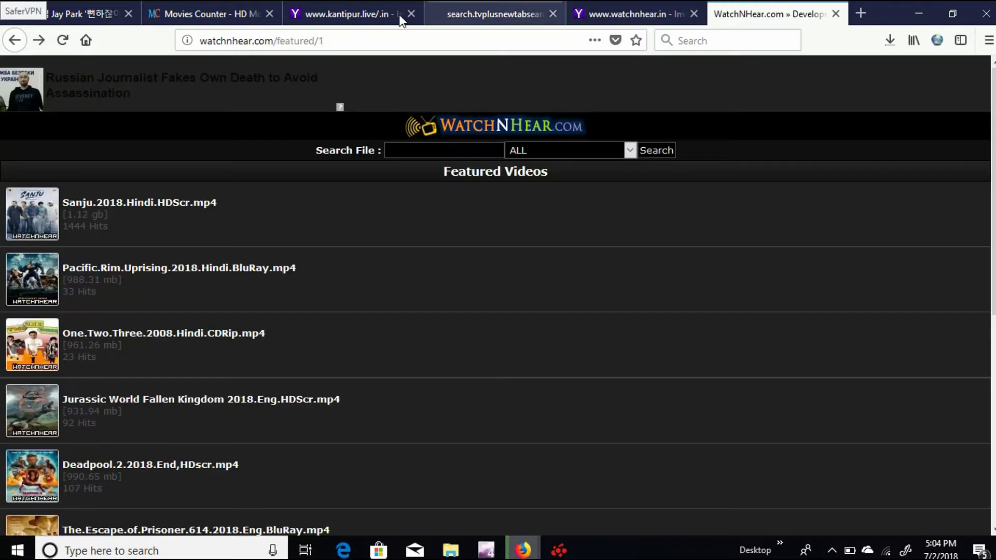
click(480, 2)
click(341, 2)
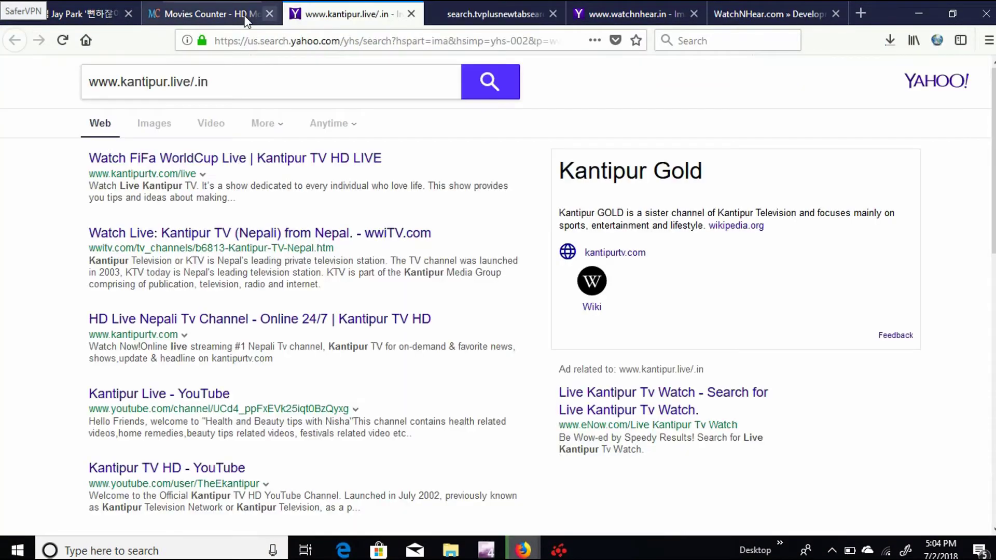
click(219, 14)
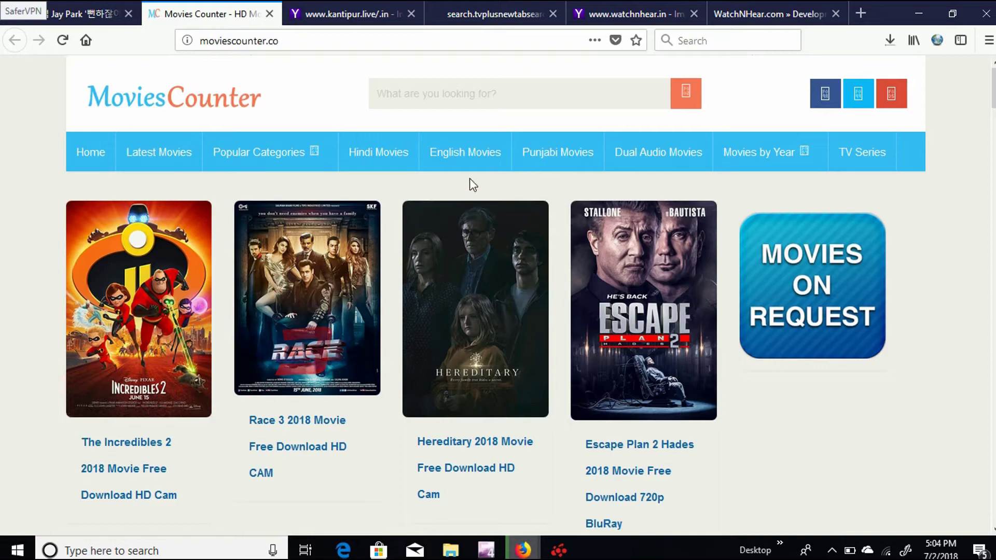
scroll(469, 178, down, 10)
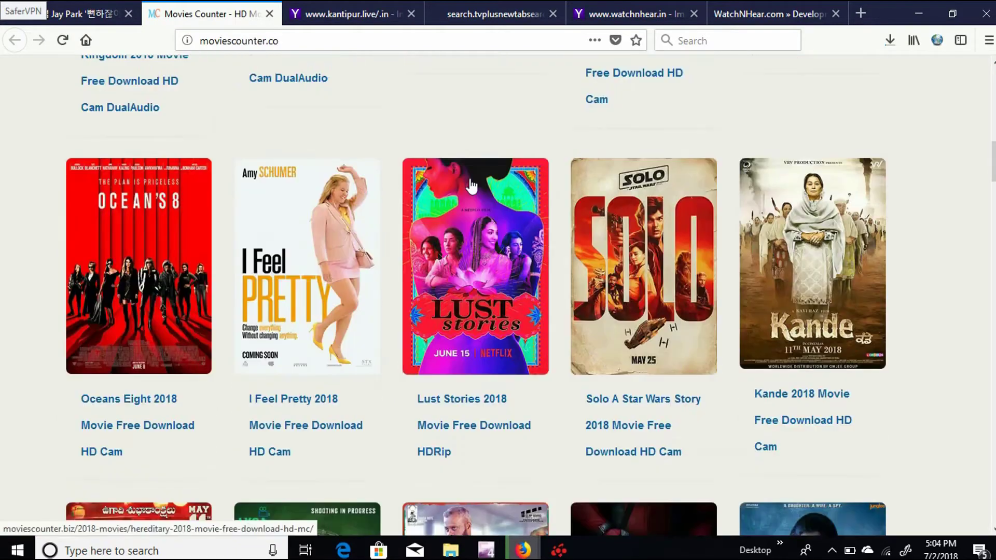
scroll(471, 185, down, 6)
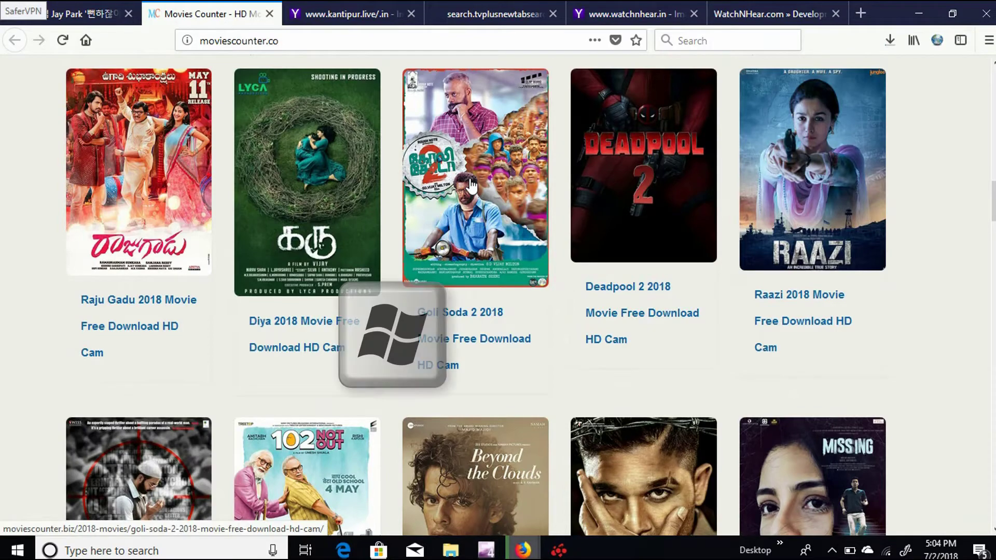
key(super+l)
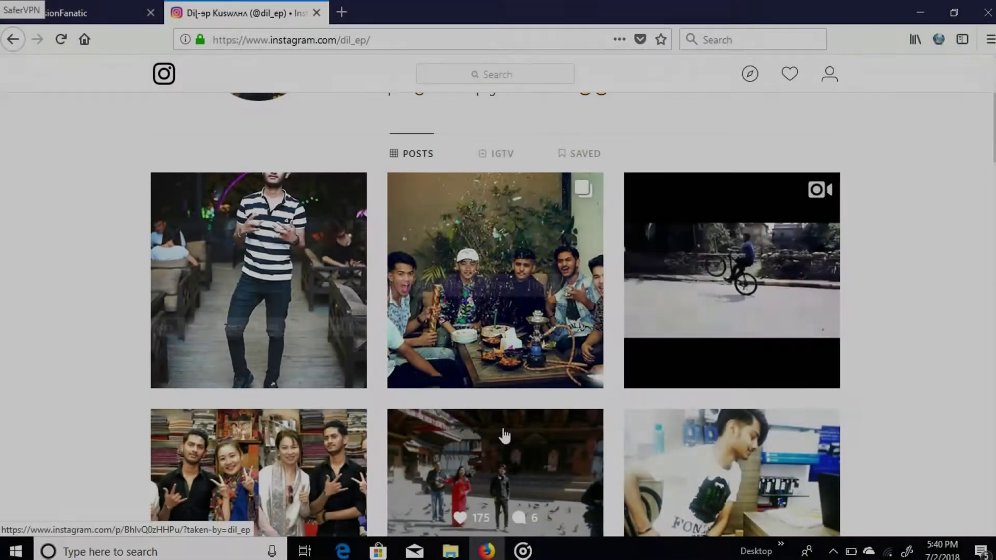
- Zoom the Instagram page in to 170%, out to 30%, then reset it to 100% with Ctrl+0
scroll(504, 436, down, 3)
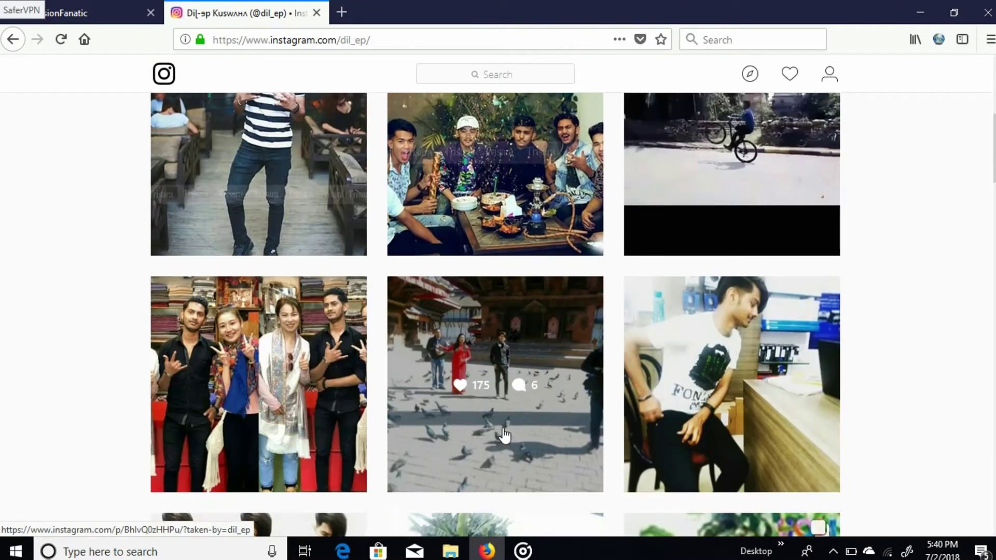
scroll(504, 436, up, 5)
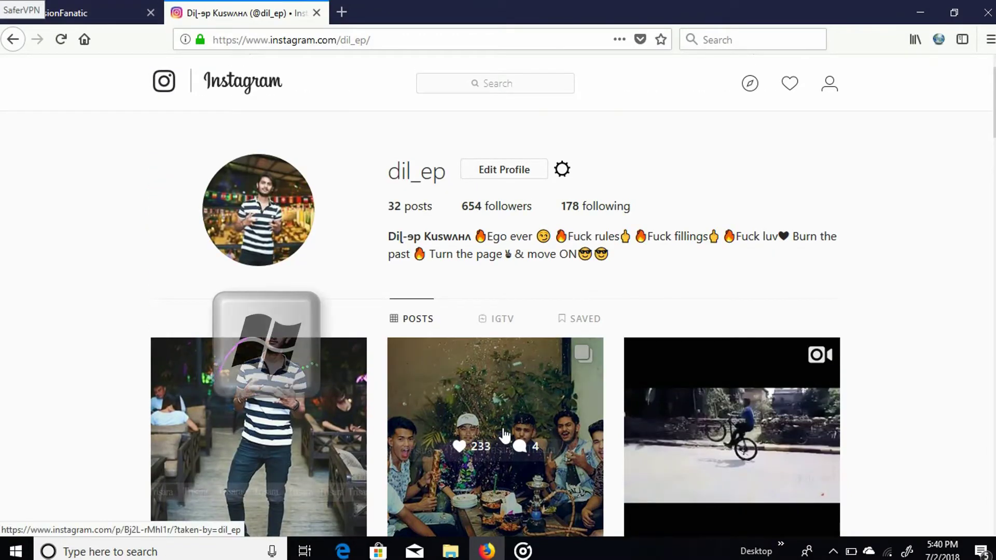
key(ctrl+plus)
key(ctrl+plus)
key(ctrl+plus)
key(ctrl+plus)
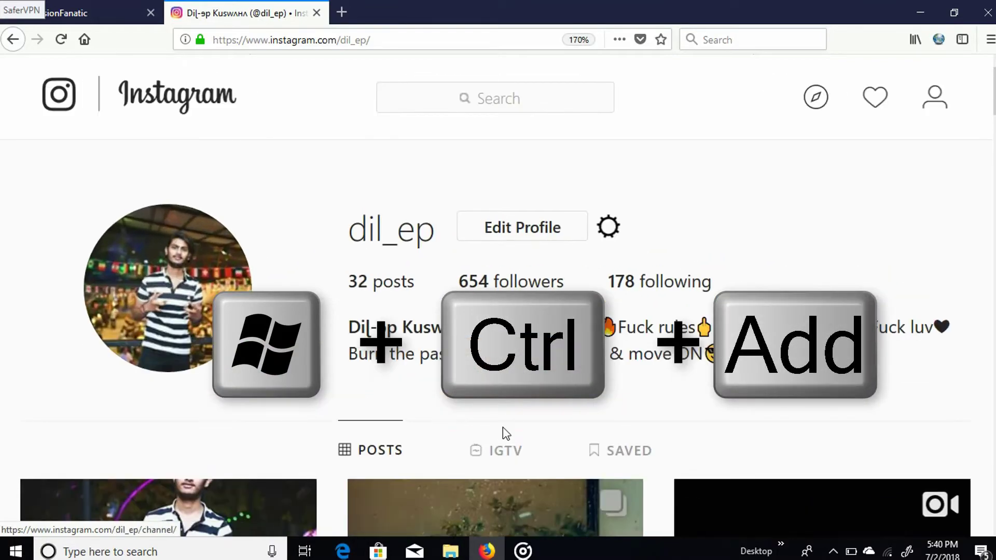
key(ctrl+plus)
key(ctrl+minus)
key(ctrl+minus)
key(ctrl+minus)
key(ctrl+minus)
key(ctrl+minus)
key(ctrl+minus)
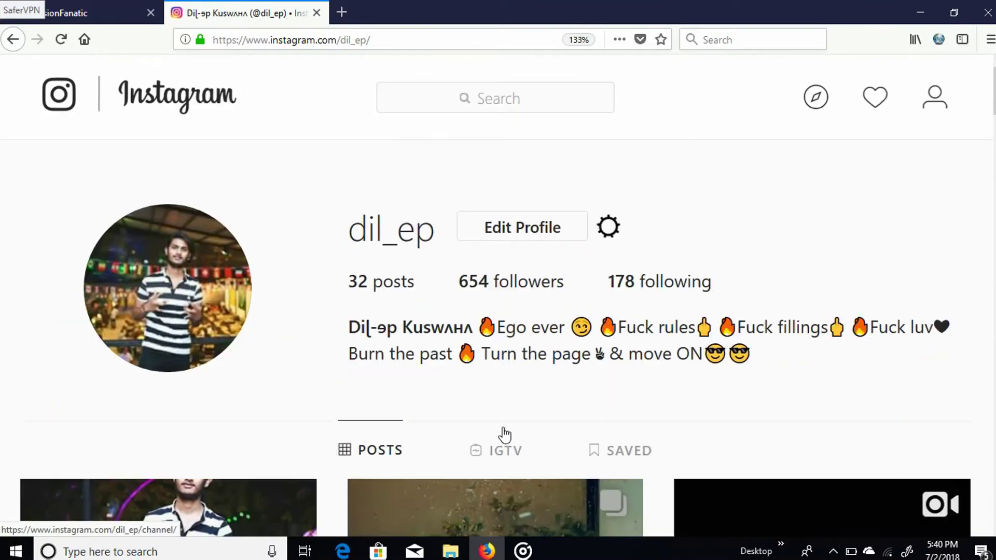
key(ctrl+minus)
key(ctrl+minus)
key(ctrl+minus)
key(ctrl+minus)
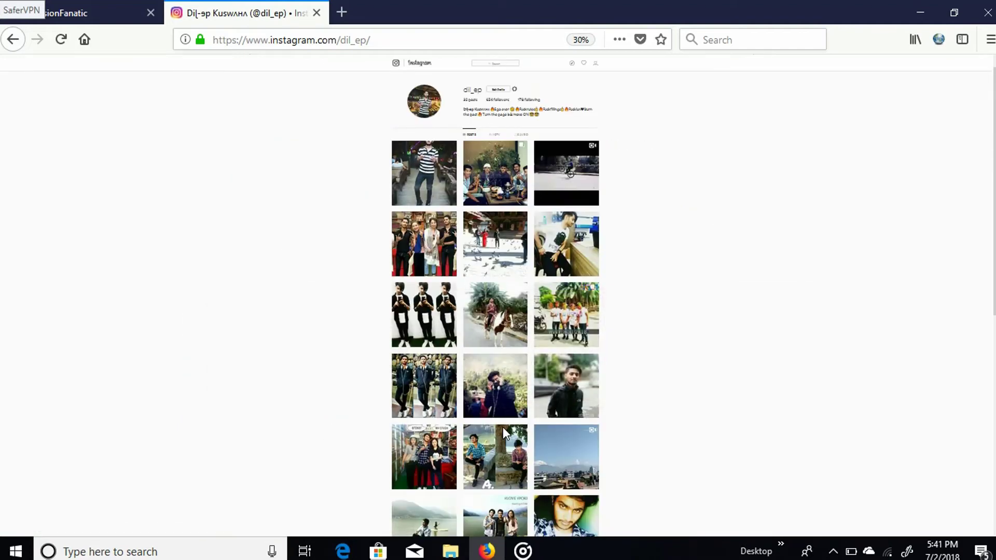
key(ctrl+0)
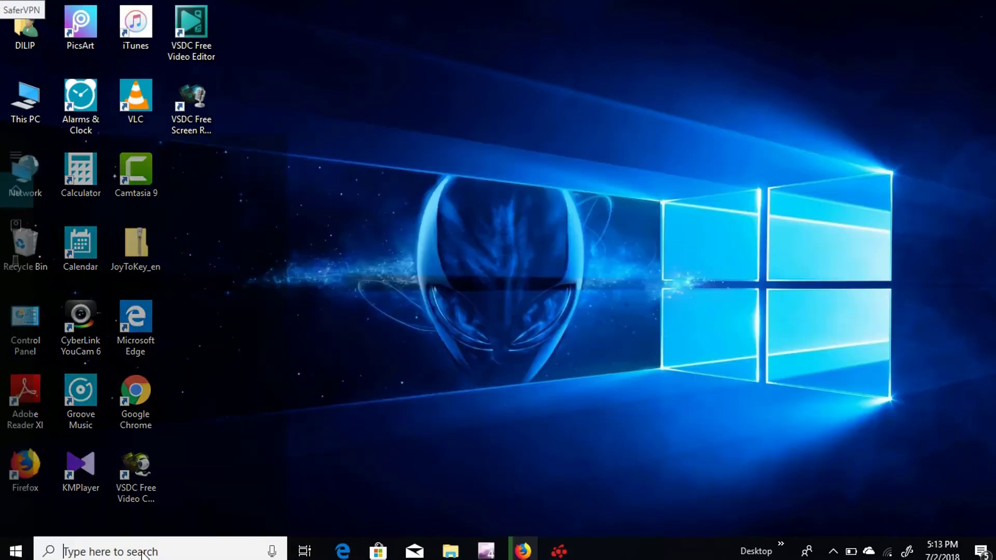
- Launch Snipping Tool, capture a rectangular snip of the desktop, and discard it without saving
click(143, 552)
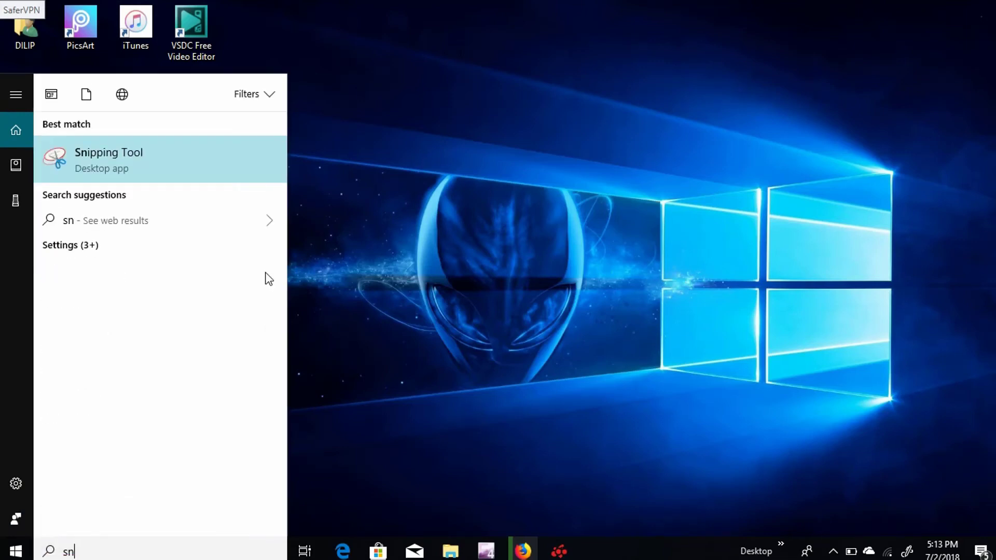
click(144, 160)
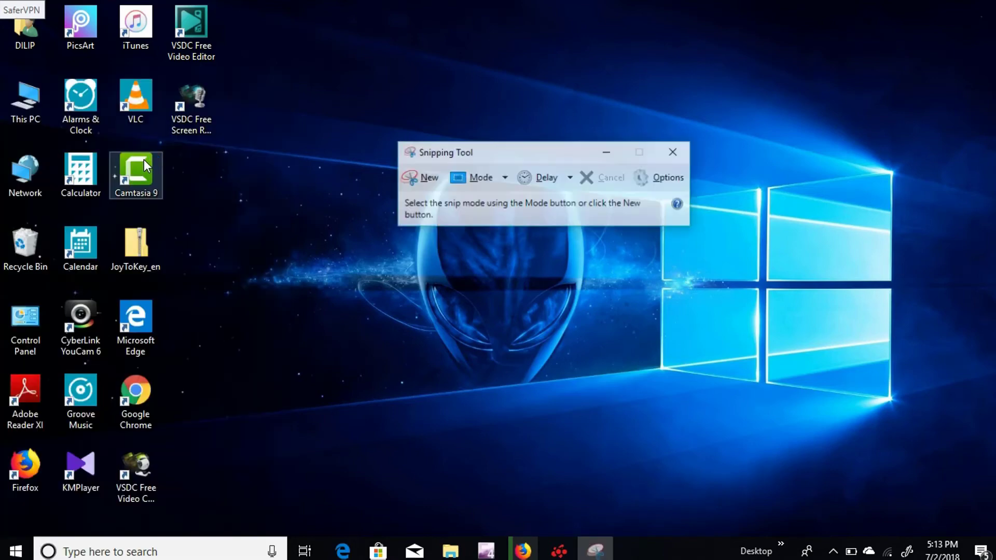
click(407, 184)
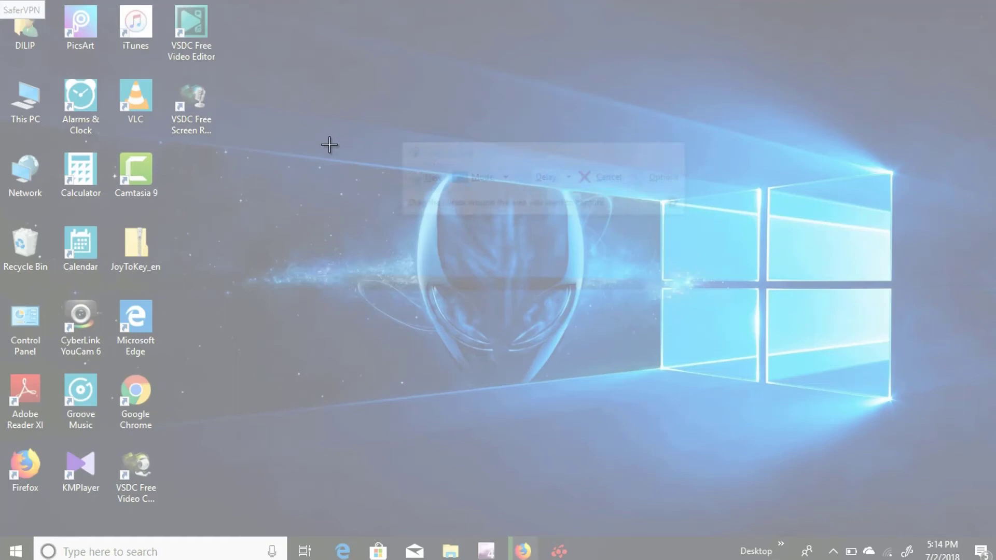
drag(322, 140, 539, 289)
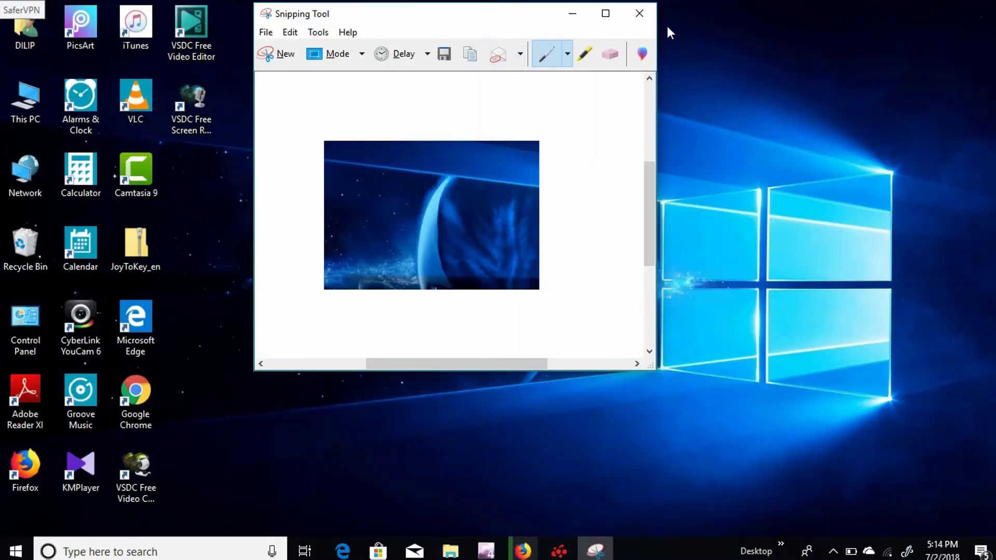
click(634, 15)
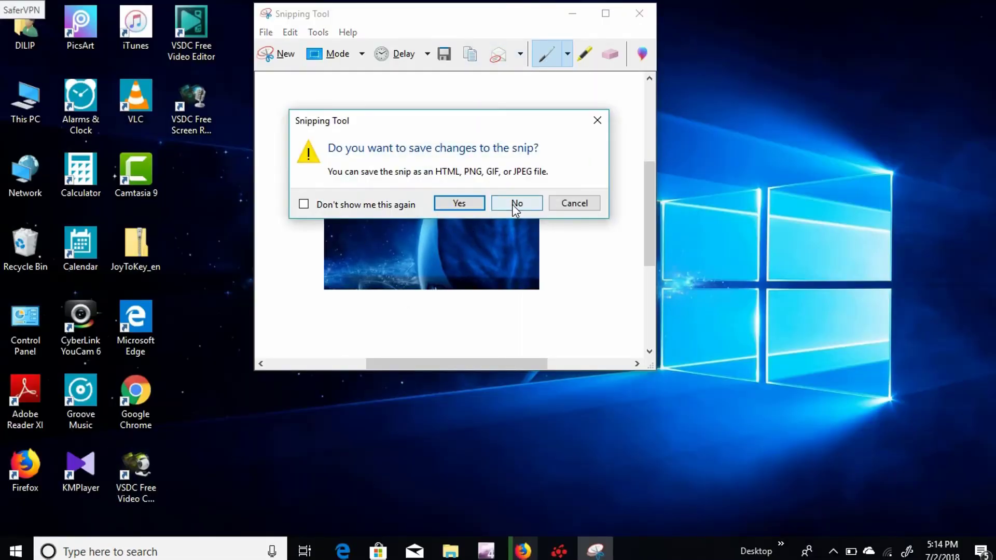
click(499, 204)
- Relaunch Snipping Tool, take a Full-screen Snip, and close it to get the save prompt
click(141, 549)
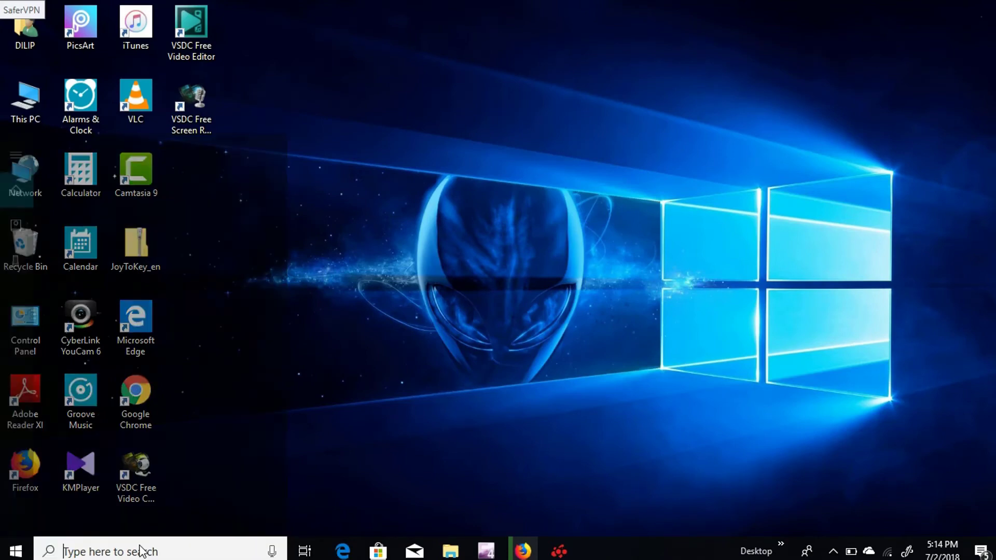
text(sn)
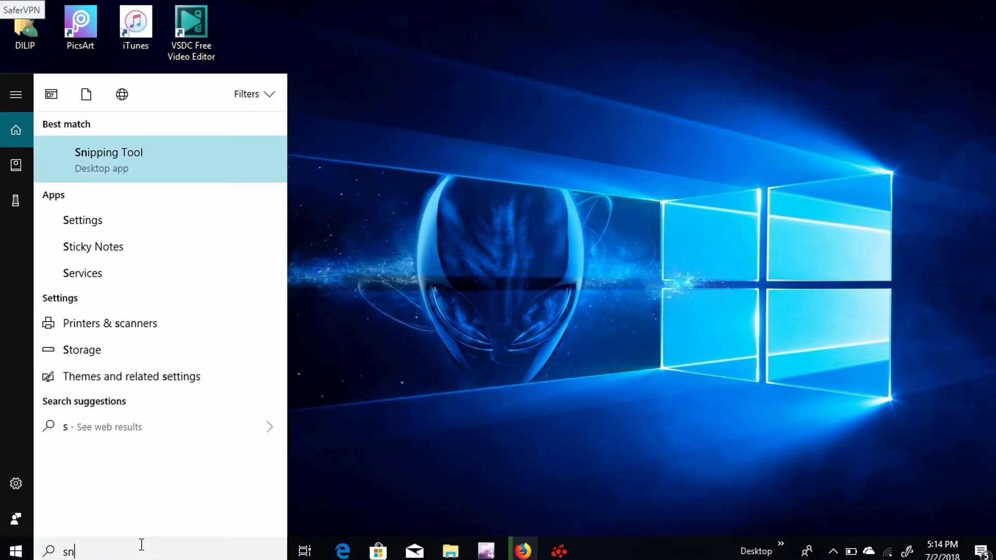
click(218, 159)
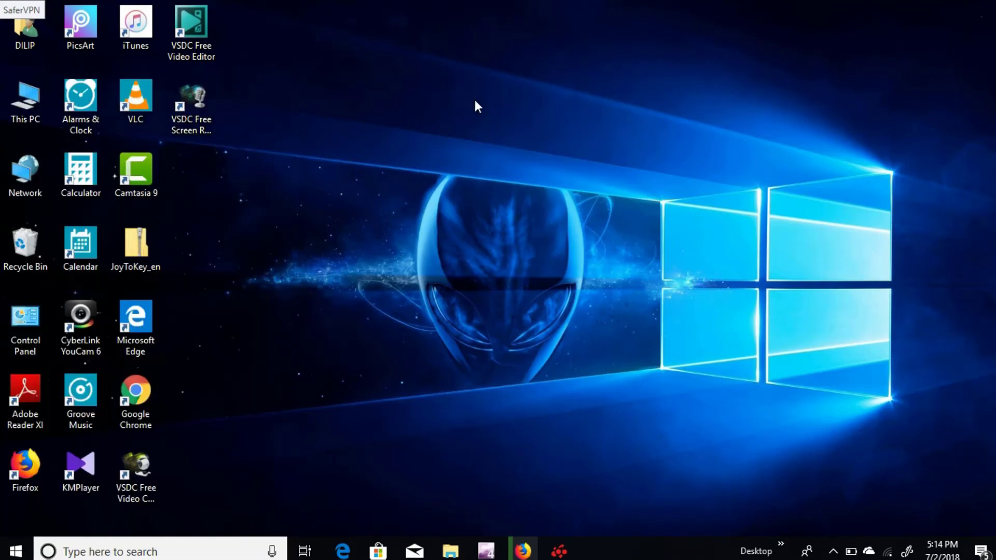
click(499, 182)
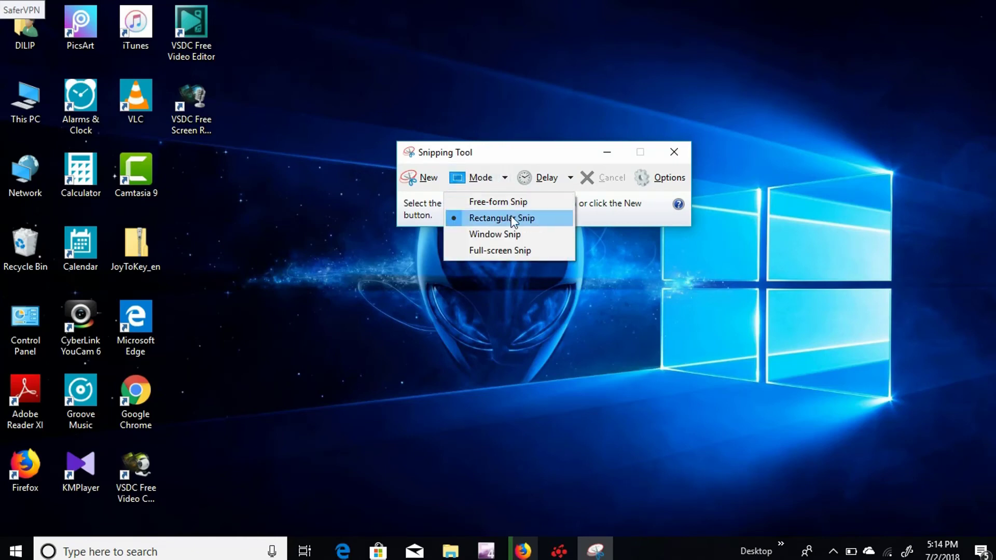
click(509, 251)
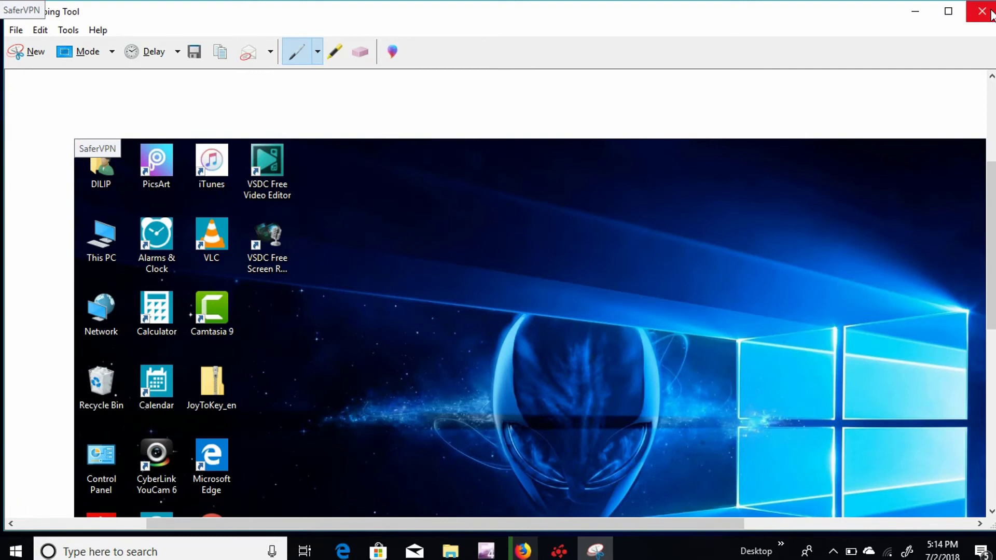
click(982, 11)
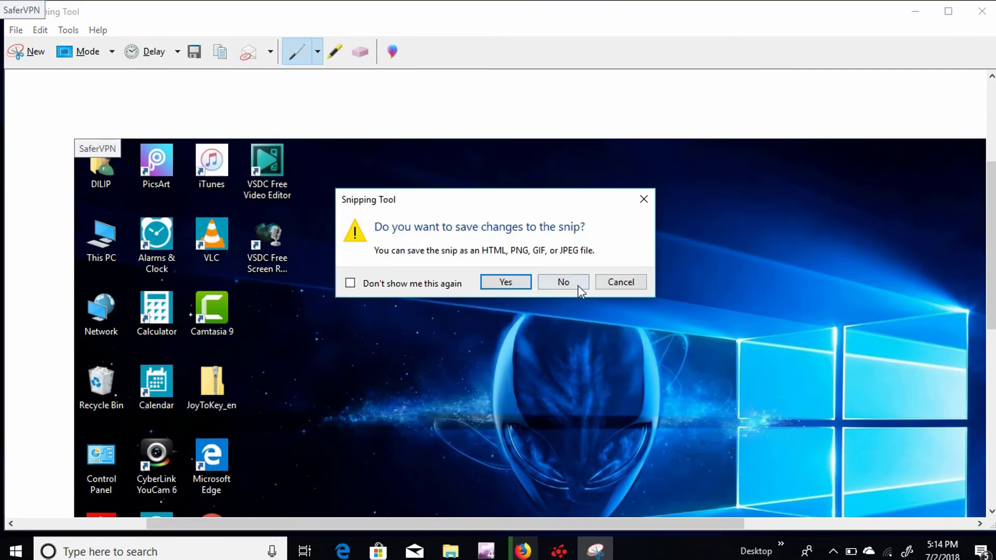